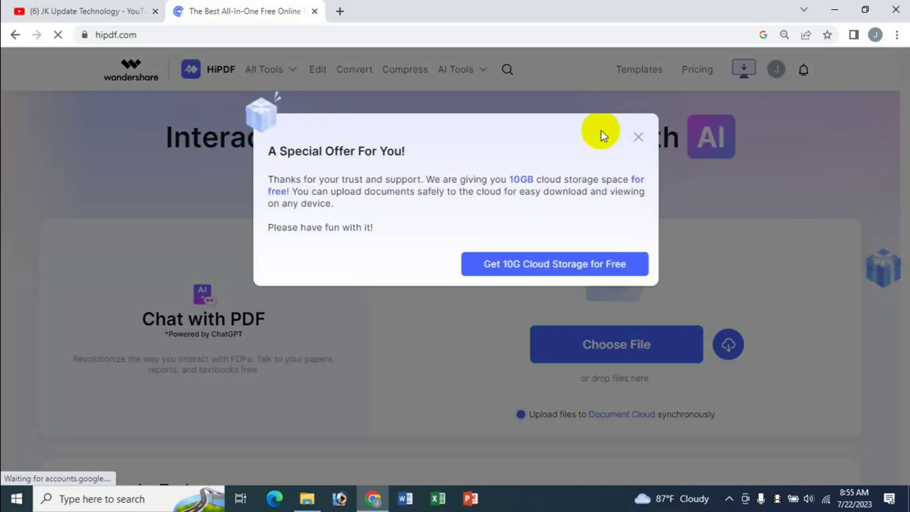
- Dismiss the special offer and check the protection of Beef Cattle Management_encrypt by opening it from the Downloads folder in Chrome
click(637, 137)
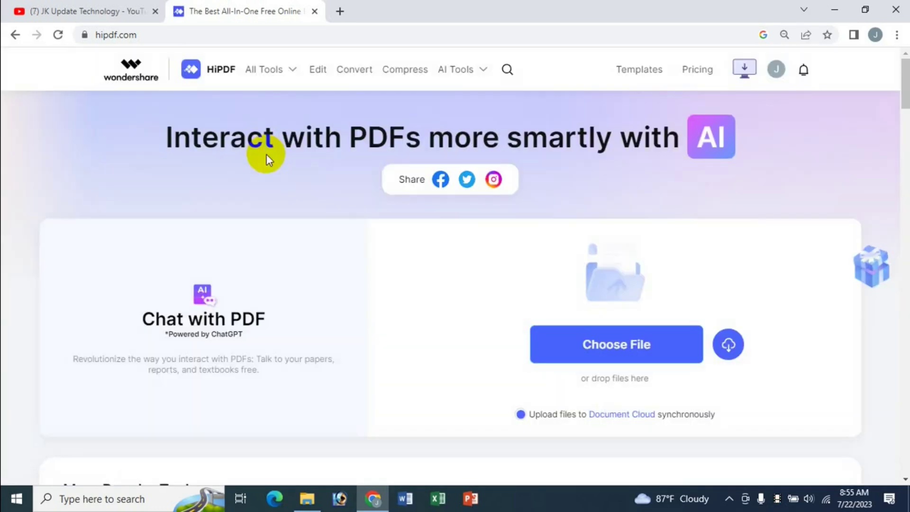
click(306, 497)
click(152, 219)
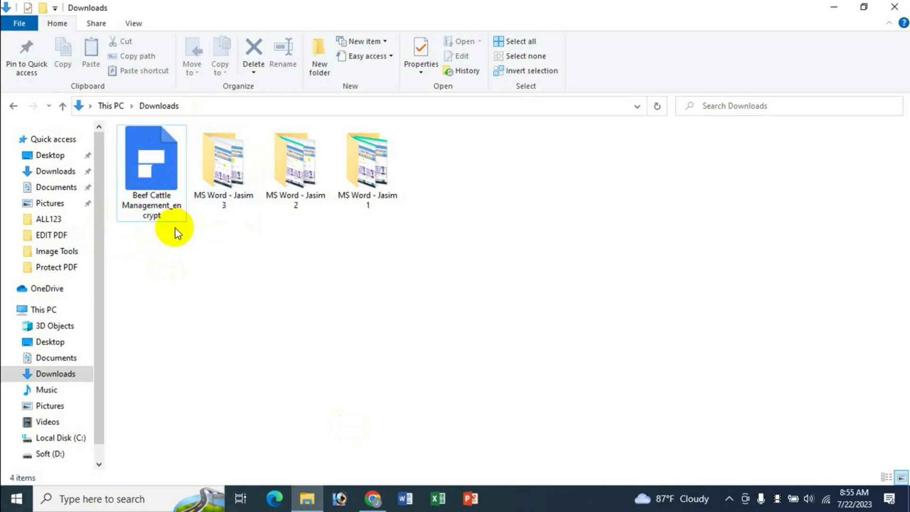
drag(137, 214, 384, 131)
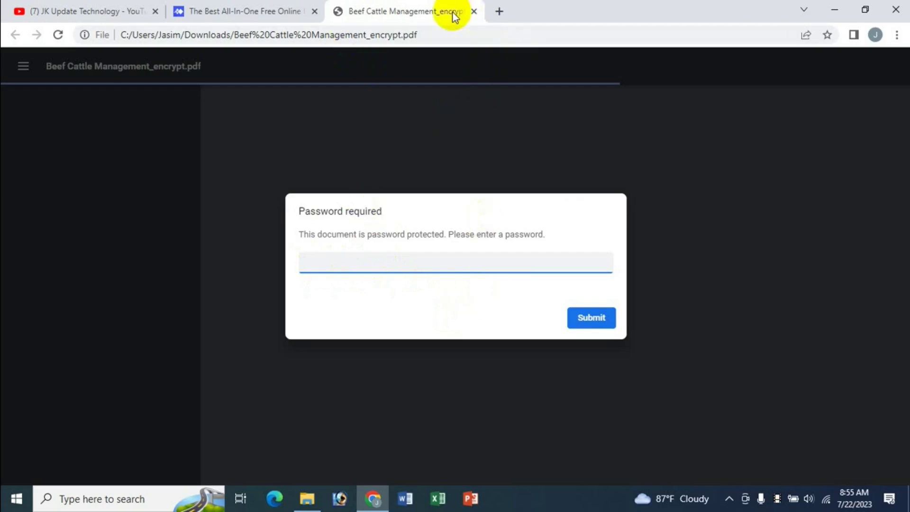
click(474, 14)
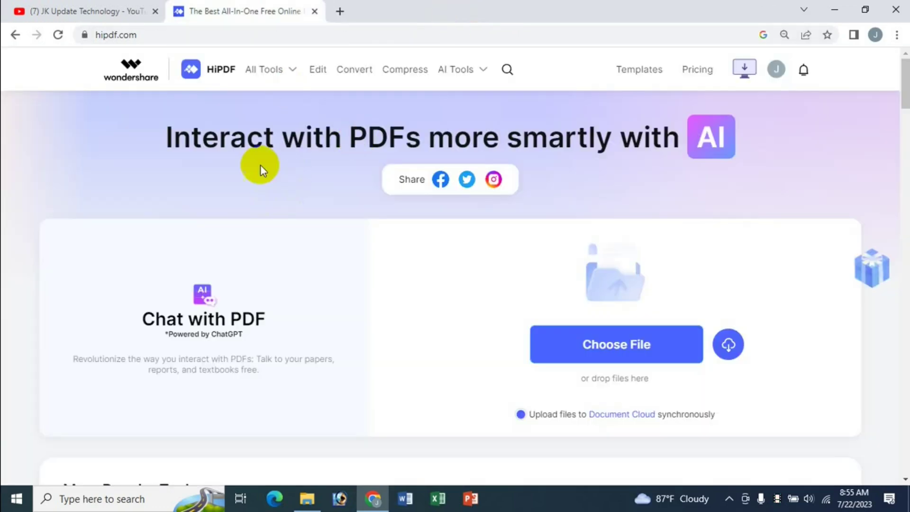
- Open HiPDF's Unlock PDF tool and check the source file in the Downloads folder
mouse_move(275, 74)
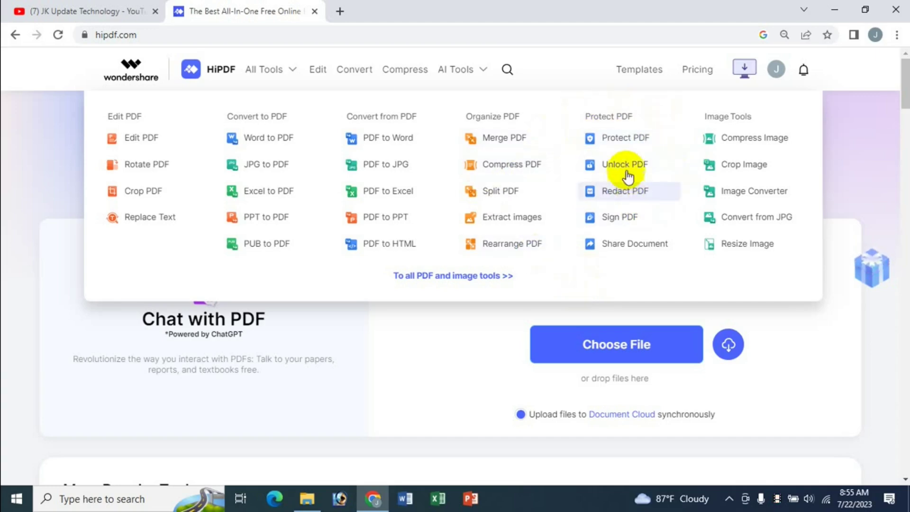
click(625, 164)
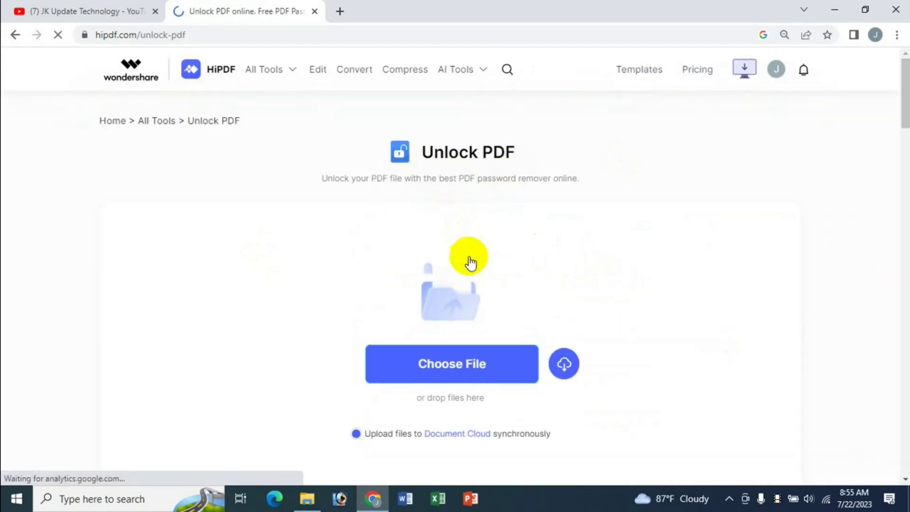
scroll(350, 289, down, 1)
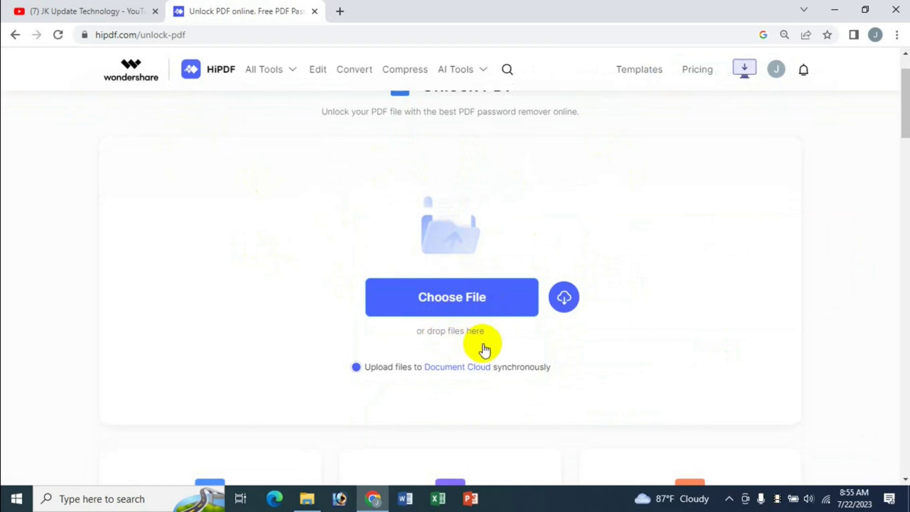
click(307, 499)
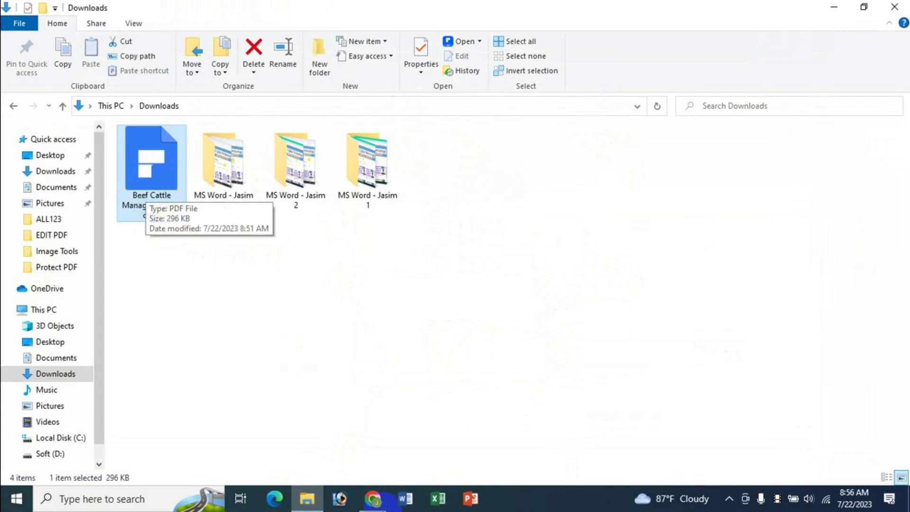
click(373, 498)
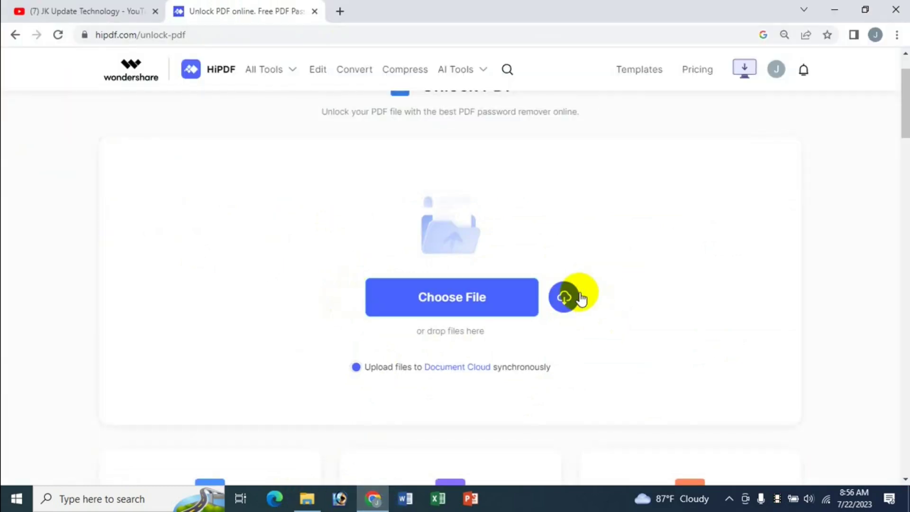
mouse_move(566, 297)
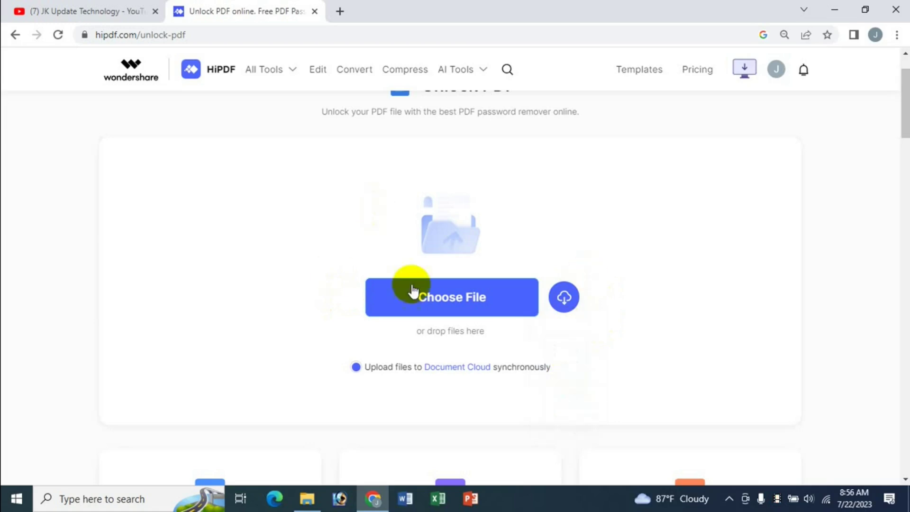
- Upload Beef Cattle Management_encrypt from the Downloads folder to the Unlock PDF tool
click(451, 297)
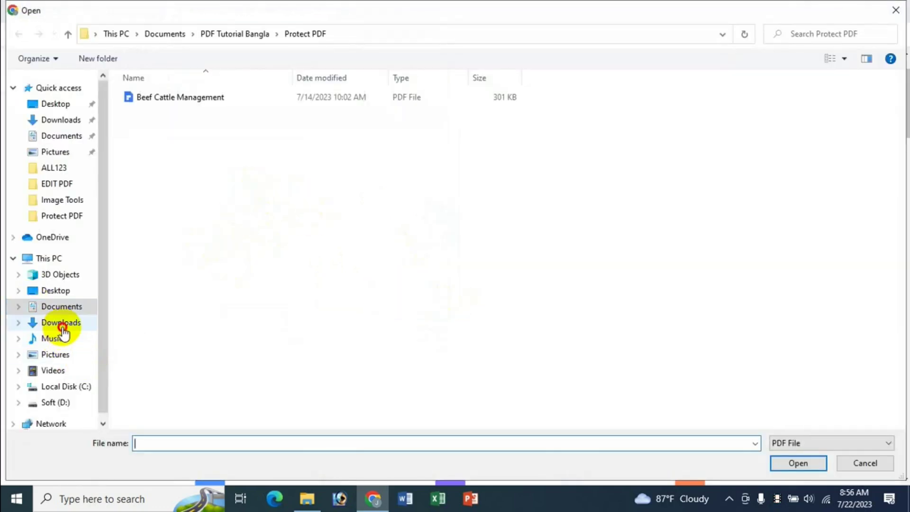
click(61, 325)
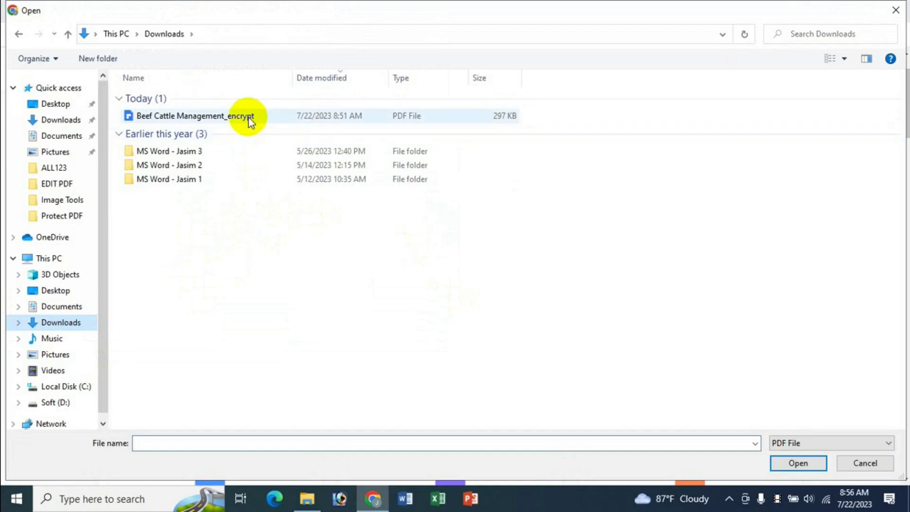
click(227, 118)
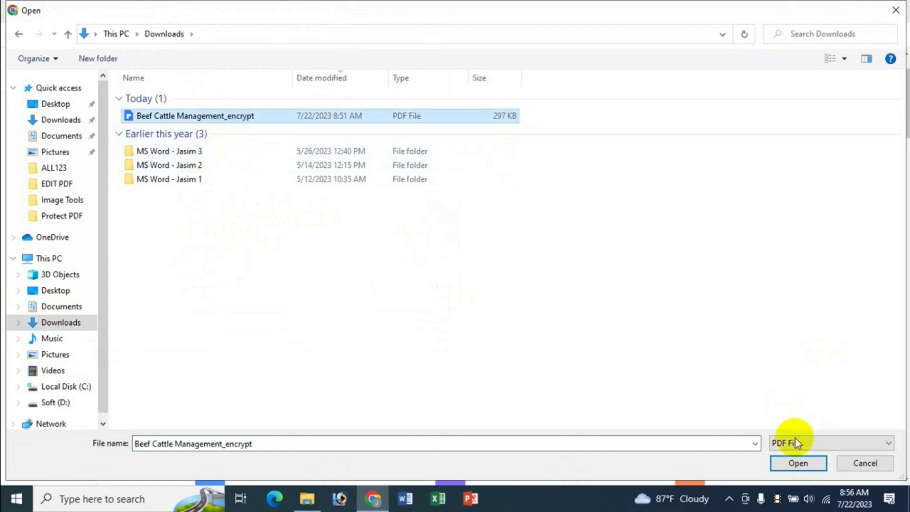
click(799, 463)
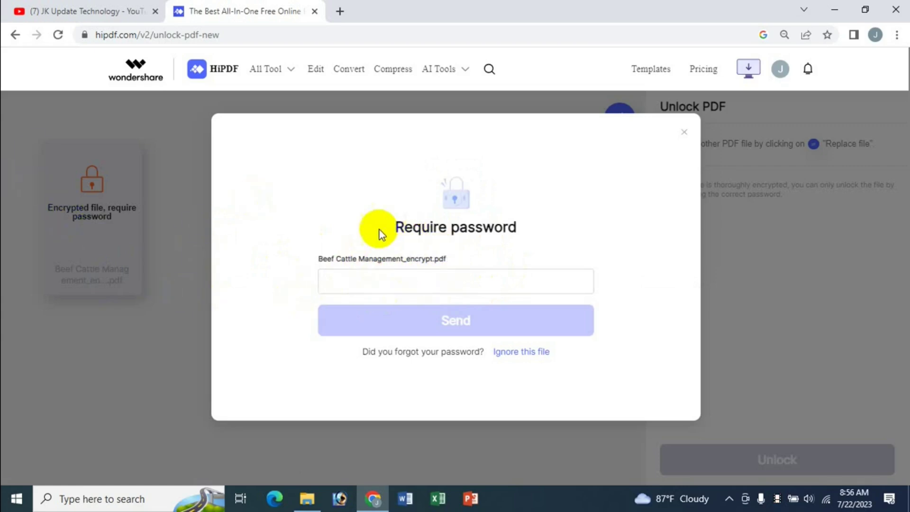
- Enter the PDF's password and submit it to unlock the file, without saving the password in the browser
click(360, 284)
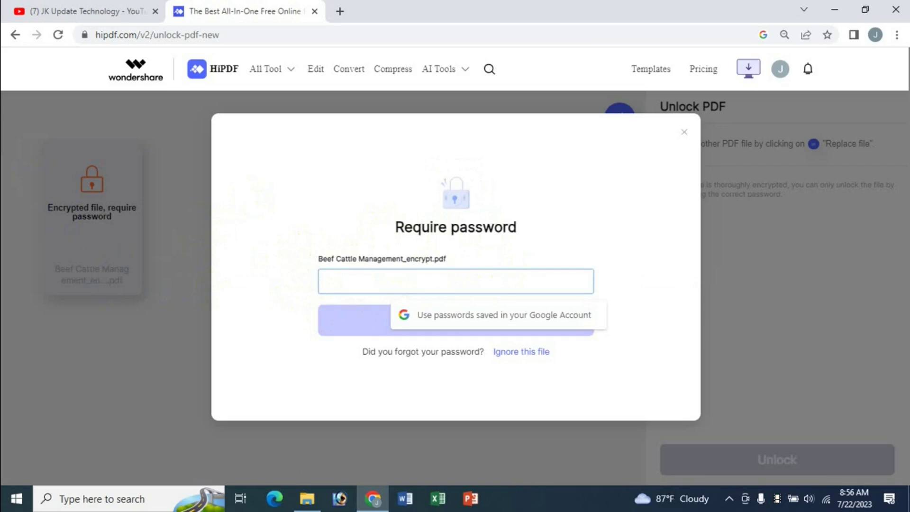
text(1)
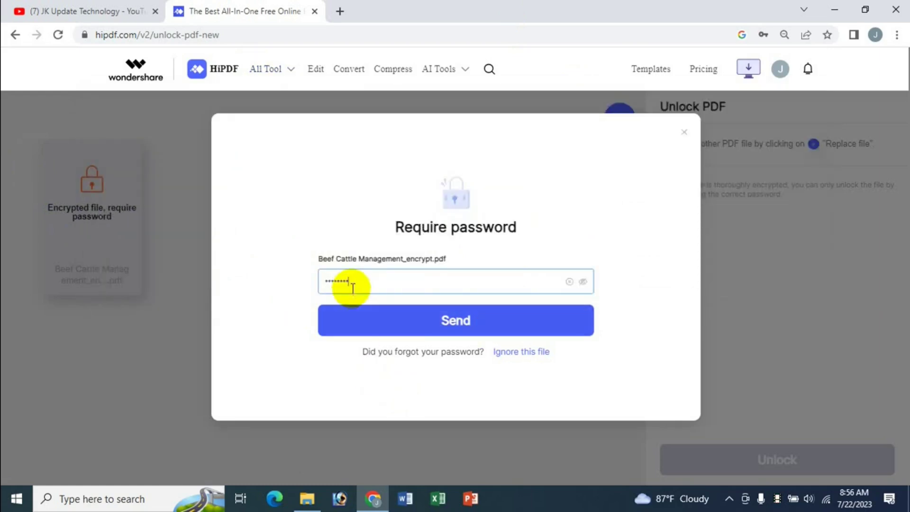
click(450, 326)
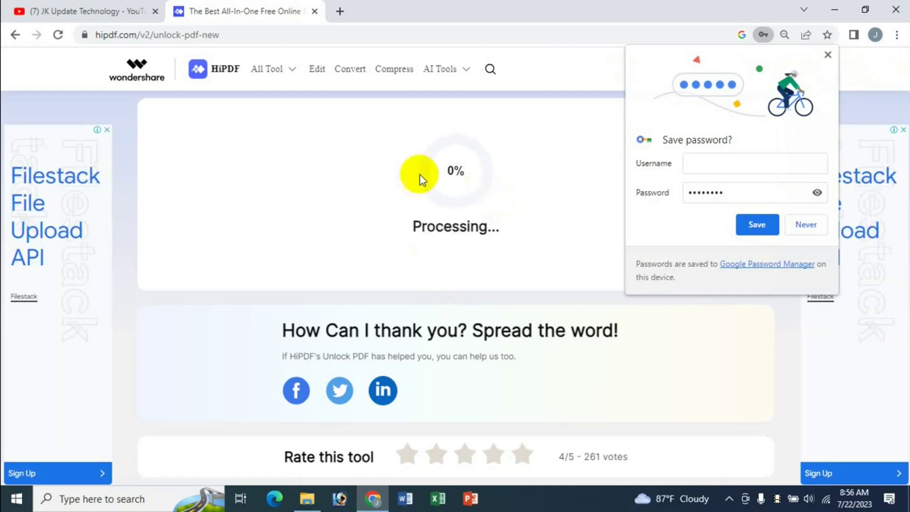
click(827, 56)
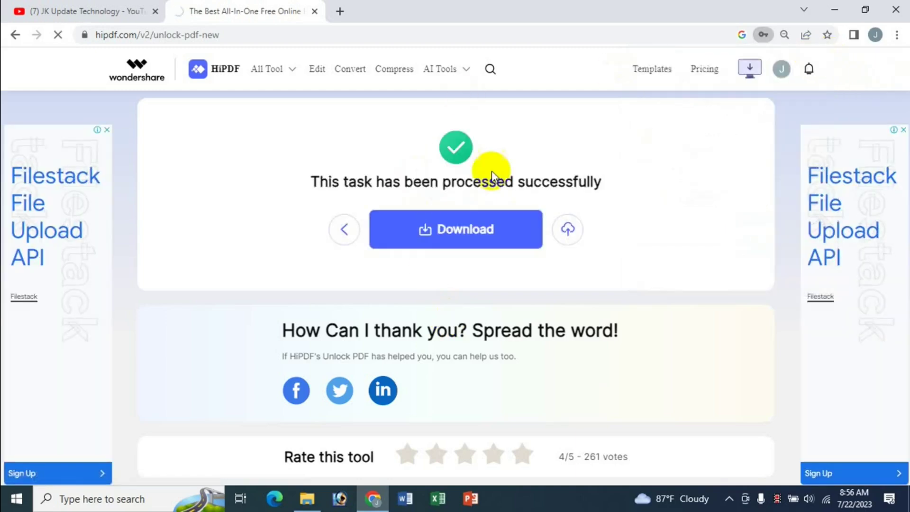
- Download the unlocked PDF and show the HiPDF account overview
click(424, 215)
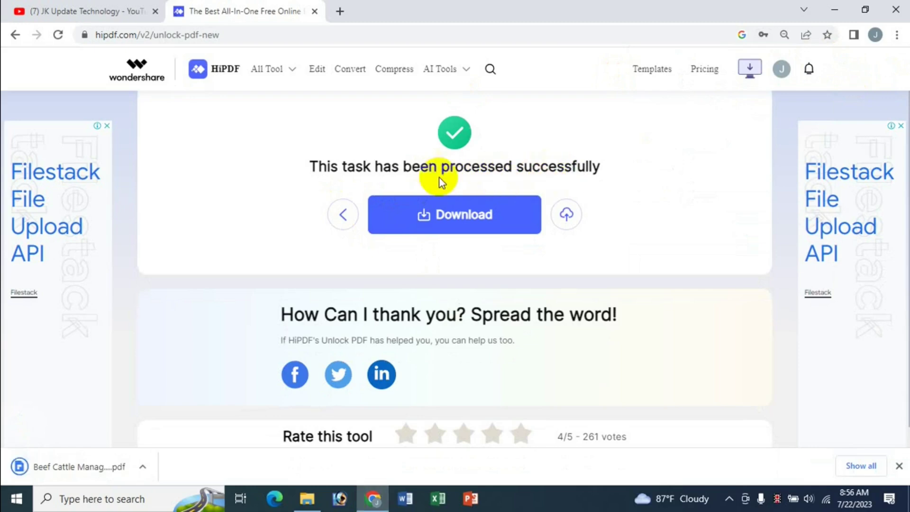
click(482, 237)
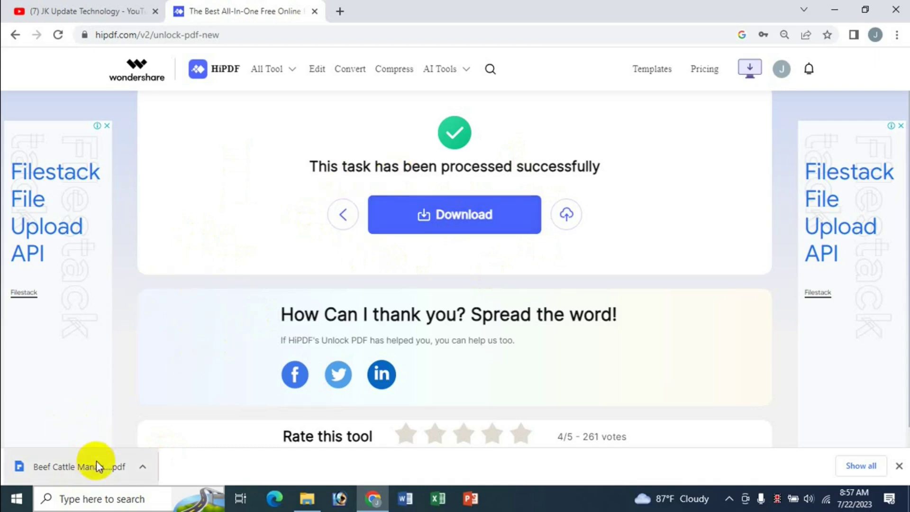
click(783, 70)
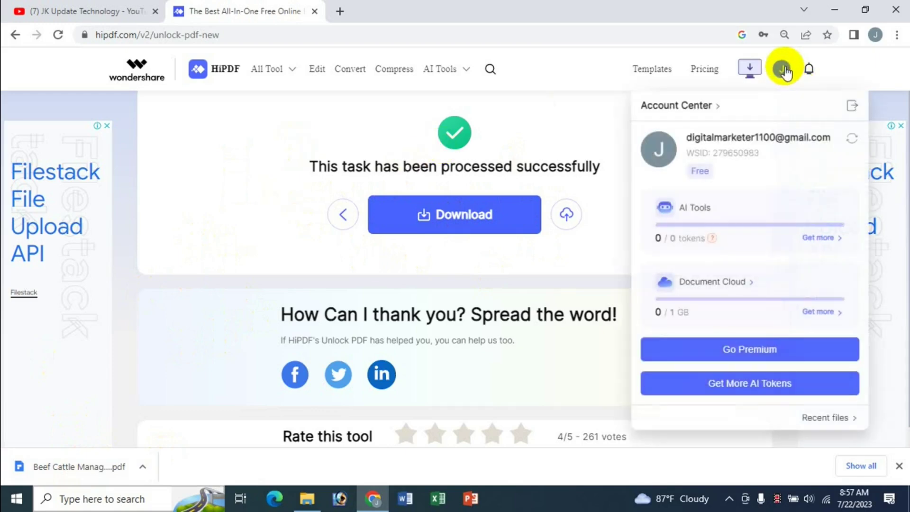
mouse_move(780, 69)
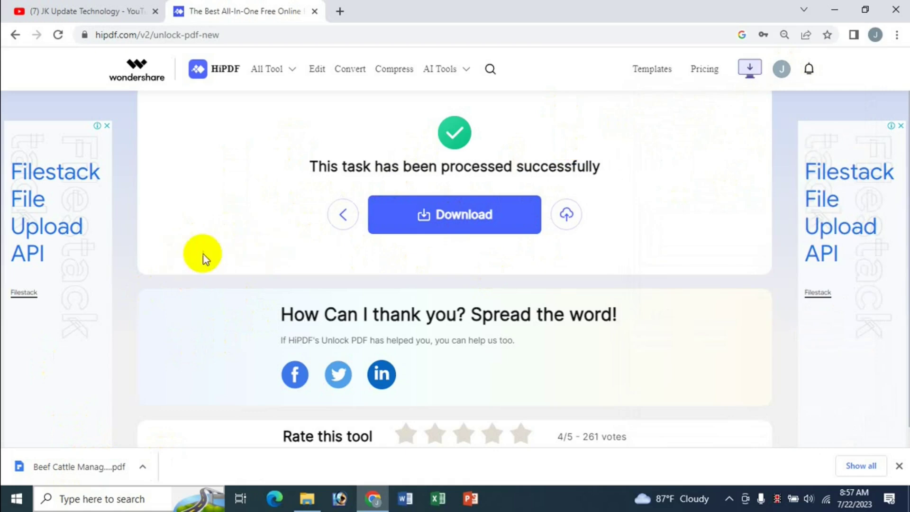
- View the downloaded PDF, close it, and open Beef Cattle Management_encrypt_unlock in Chrome from the Downloads folder
click(95, 469)
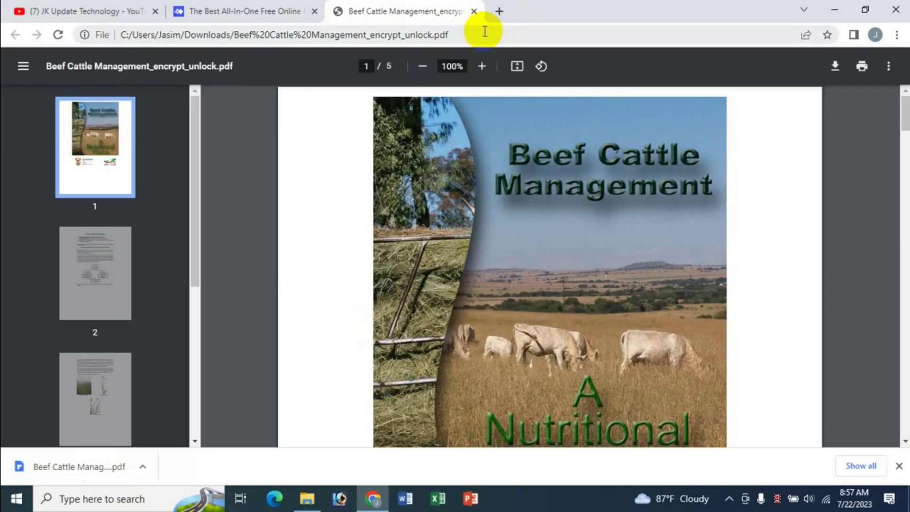
click(475, 13)
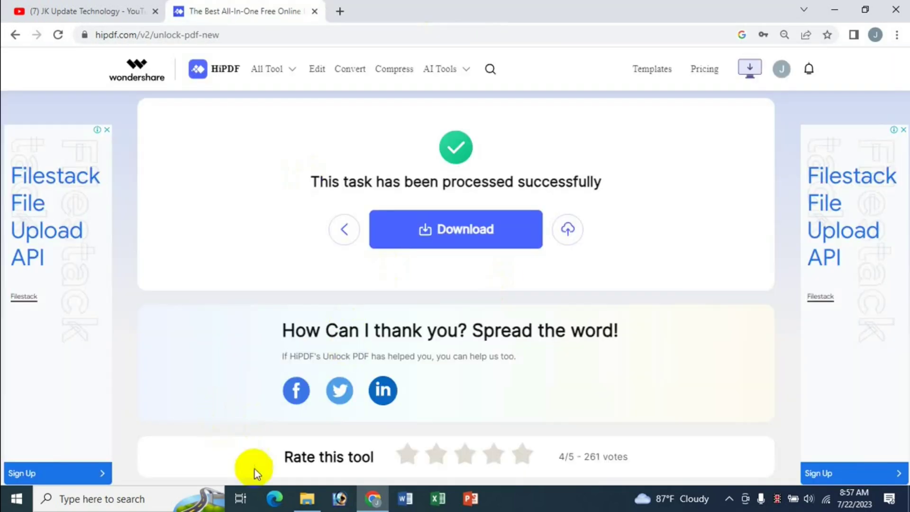
click(309, 501)
click(240, 290)
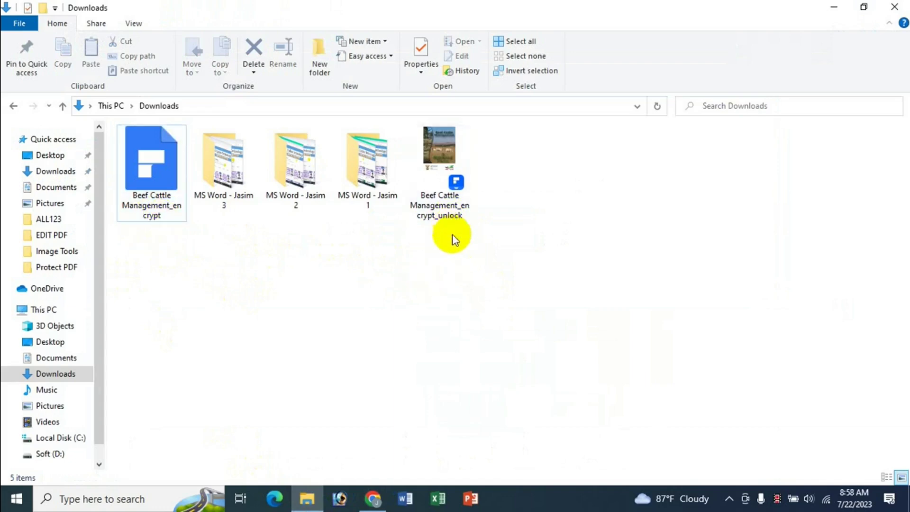
click(448, 202)
drag(448, 202, 492, 112)
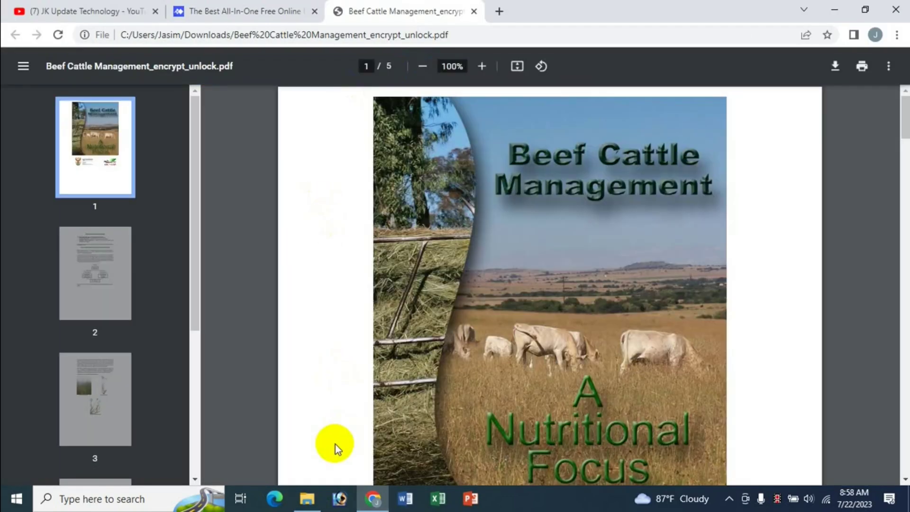
- Open the original Beef Cattle Management_encrypt file from the Downloads folder in Chrome for comparison and close it again
click(307, 499)
drag(155, 209, 591, 183)
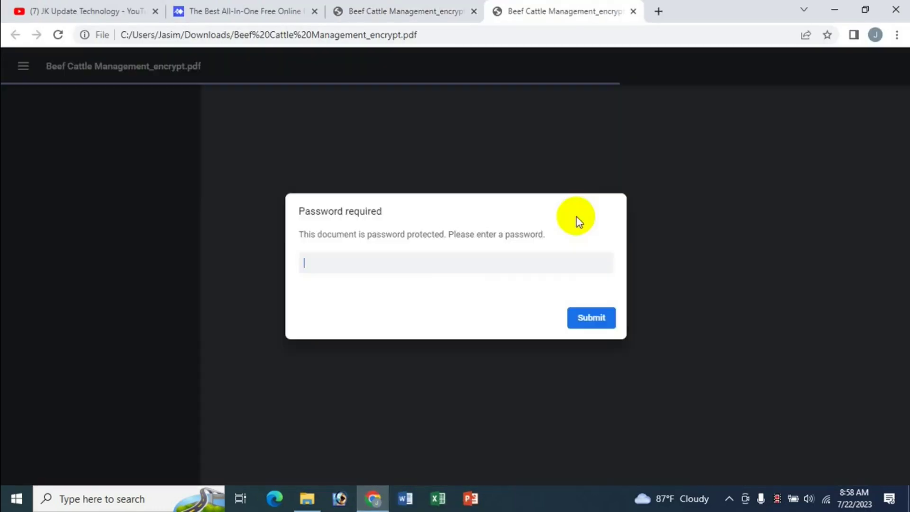
click(634, 11)
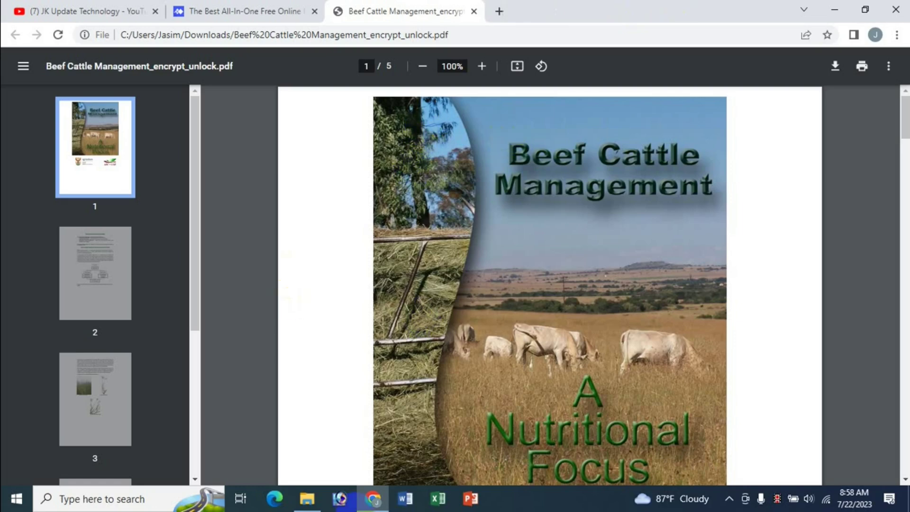
- Return to the HiPDF result page and switch to the JK Update Technology channel on YouTube
click(255, 13)
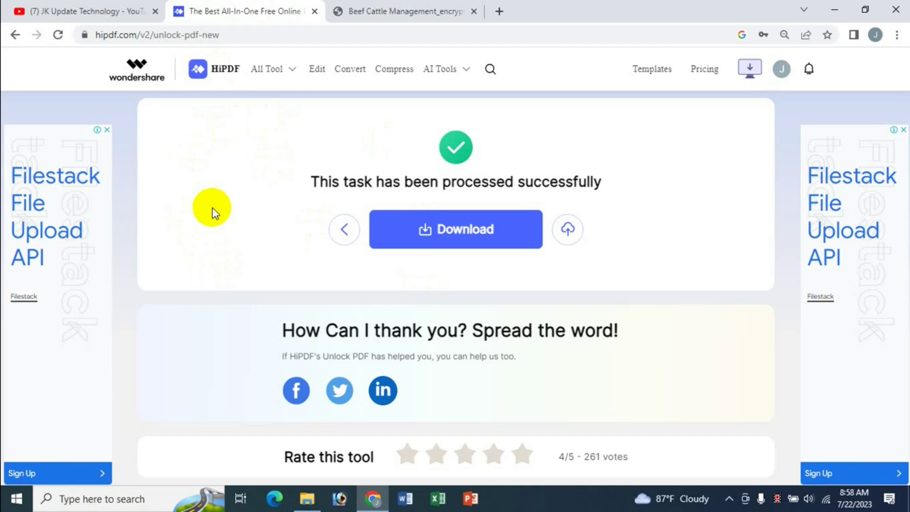
click(32, 10)
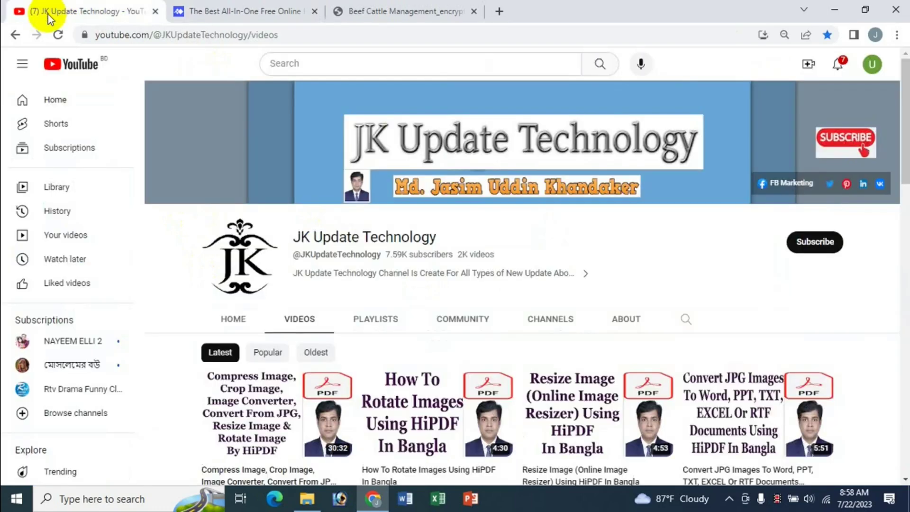